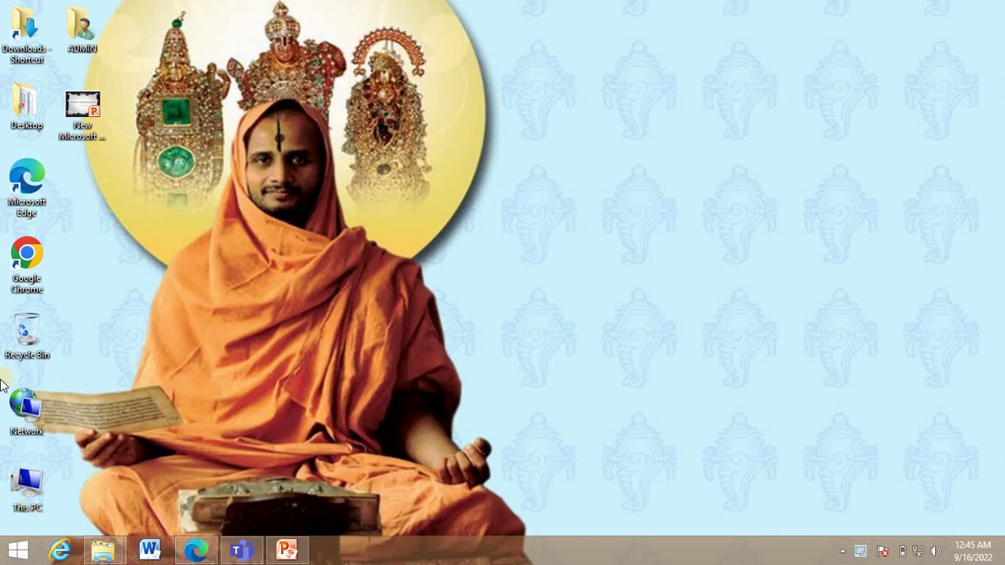
Launch Chrome and load the google.com homepage from the address bar.
double_click(30, 267)
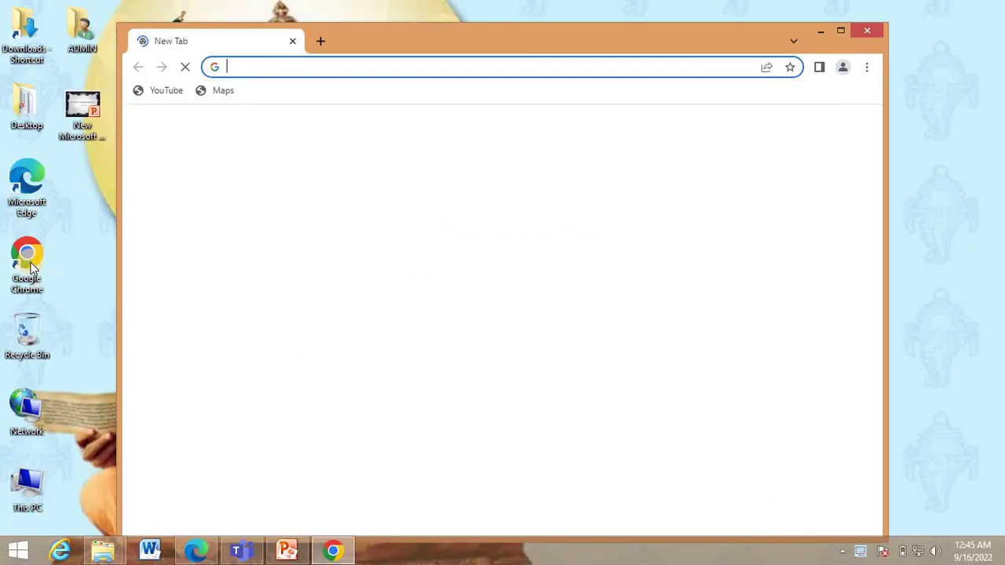
type("google.com")
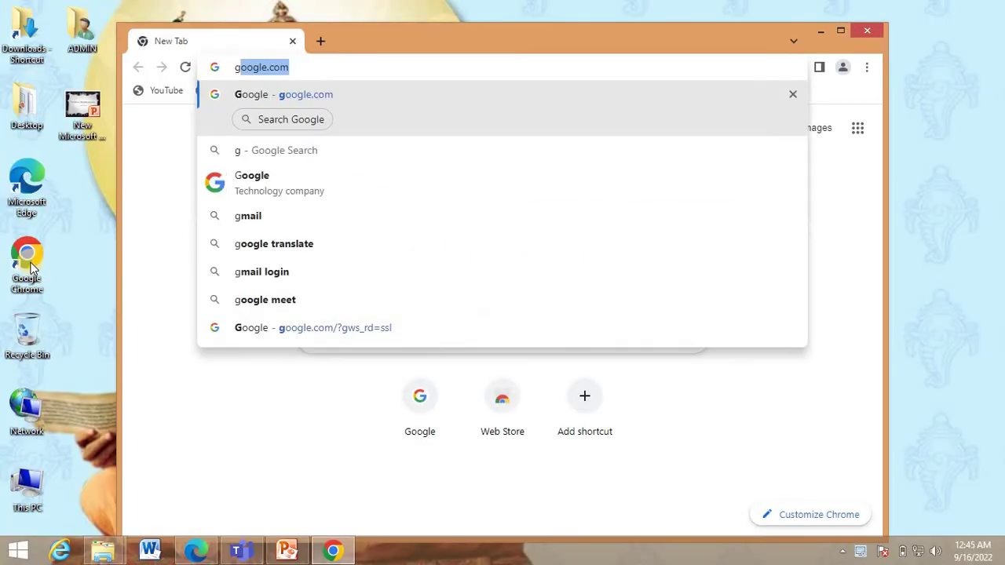
key("Return")
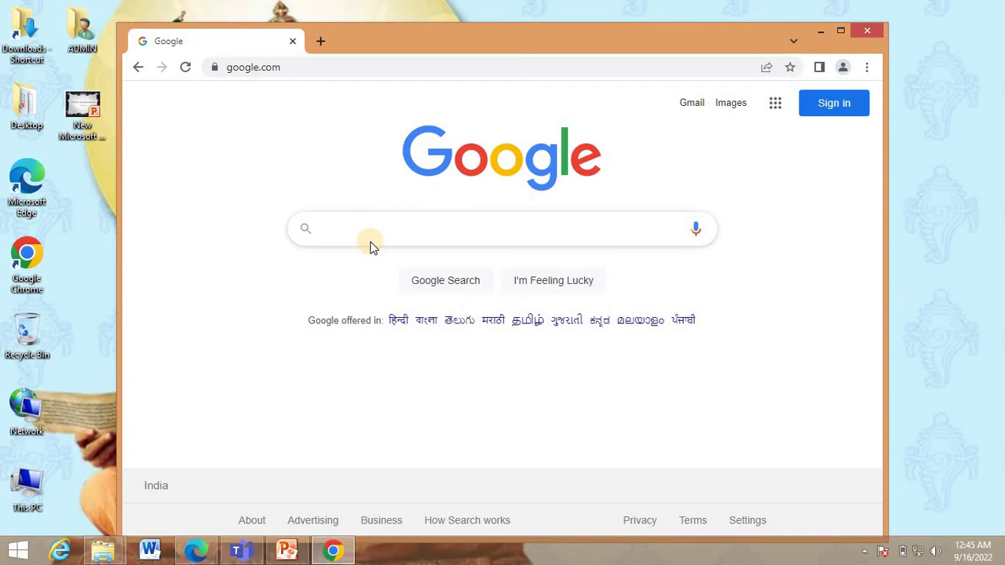
Go to Gmail and start creating a new Google account for personal use.
left_click(693, 106)
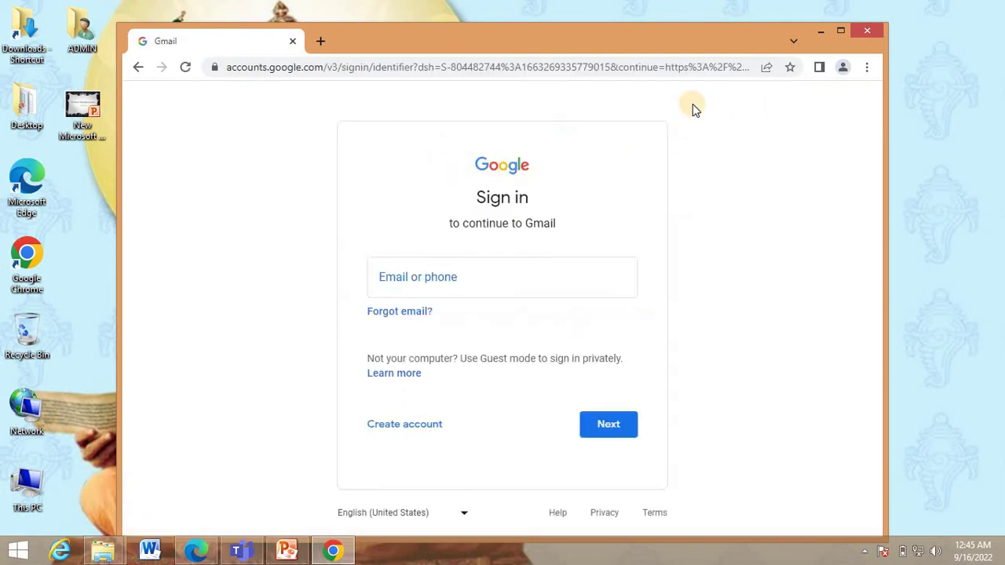
left_click(409, 432)
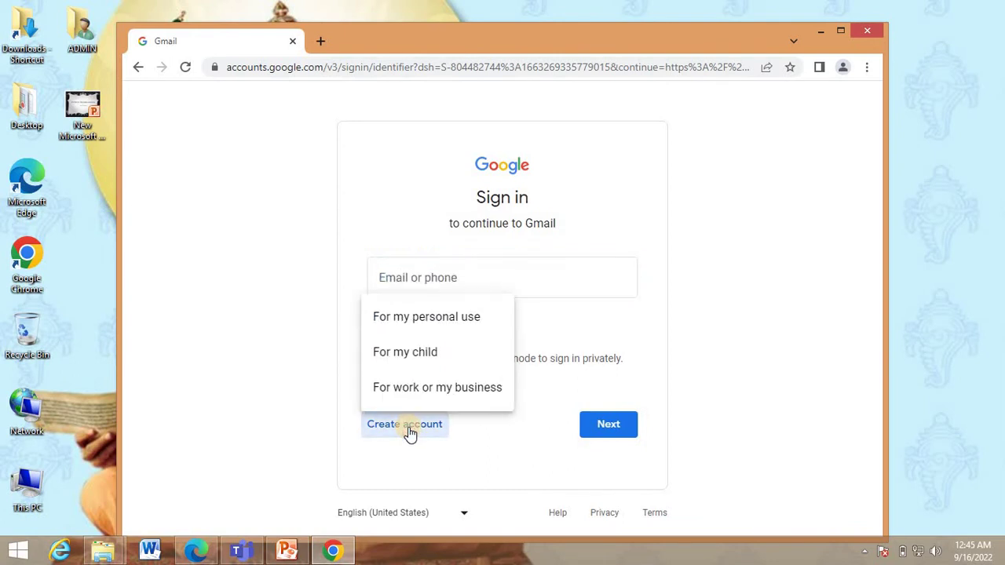
left_click(424, 320)
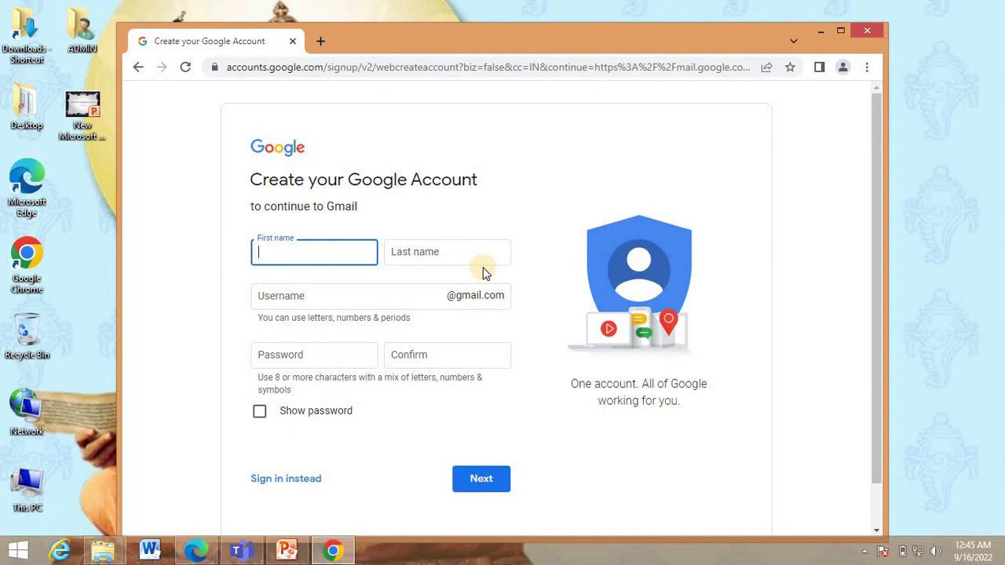
Enter the account holder's first name, last name and a desired Gmail username.
key("Tab")
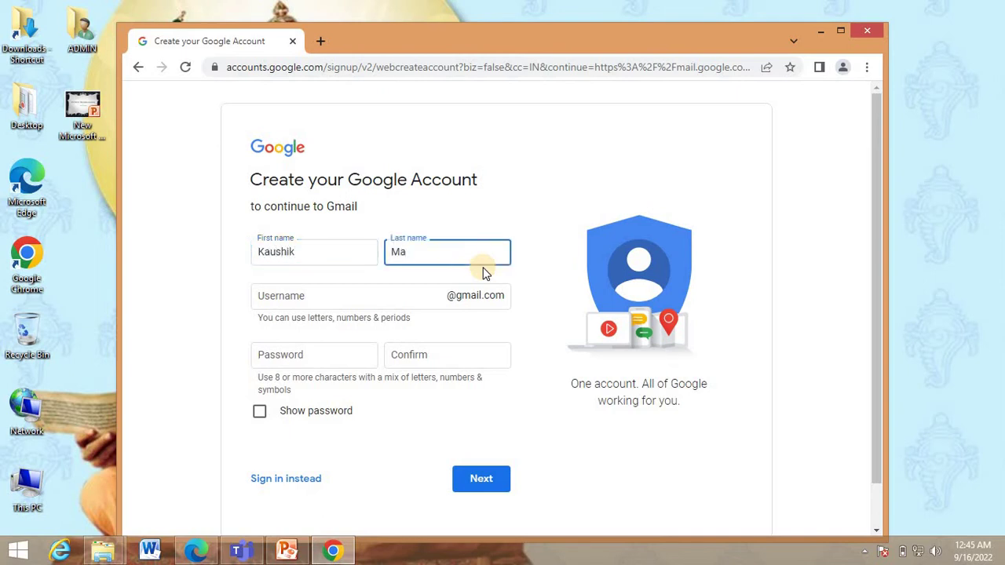
key("Tab")
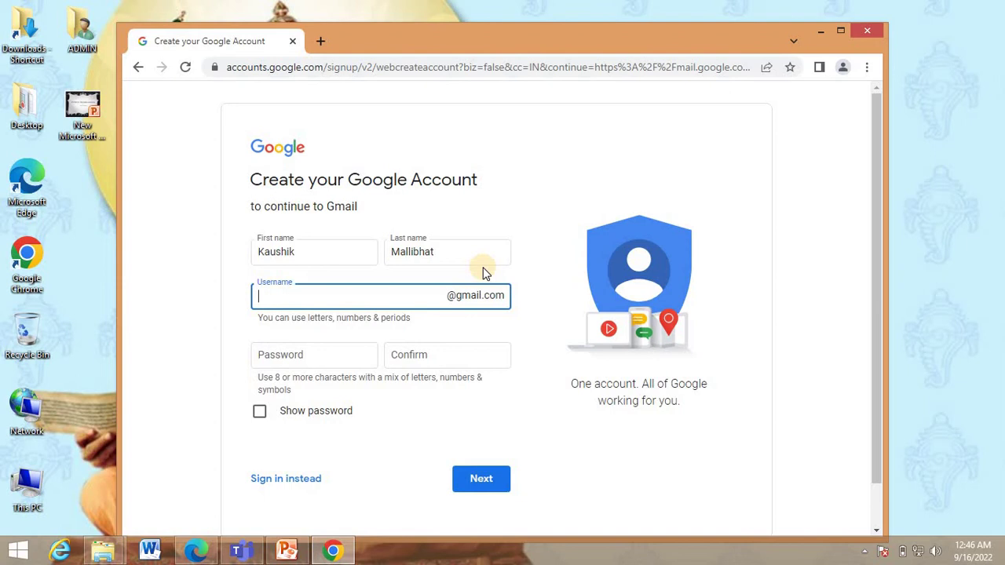
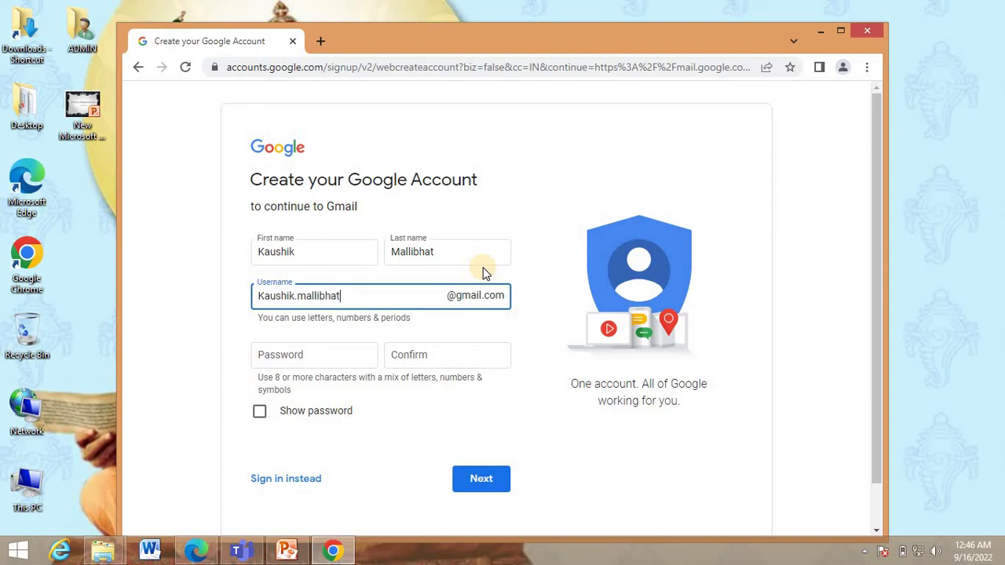
key("Tab")
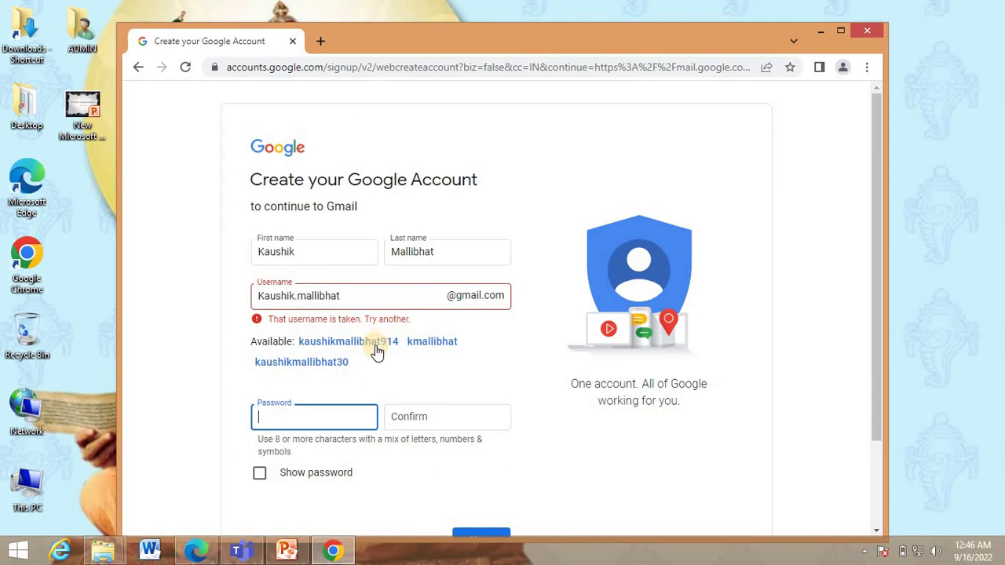
Take the suggested available username, enter and confirm the password, and submit the details.
left_click(377, 343)
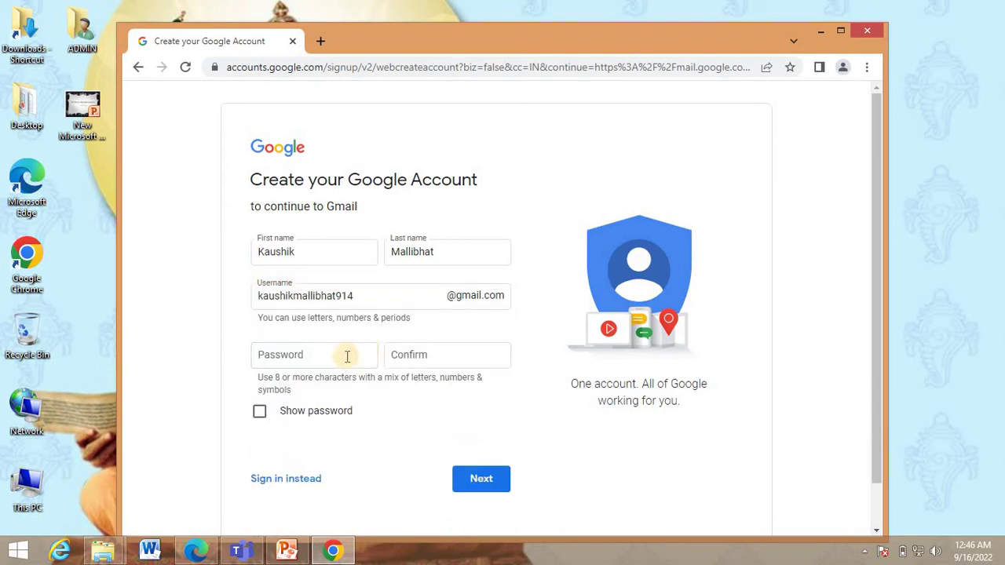
left_click(345, 356)
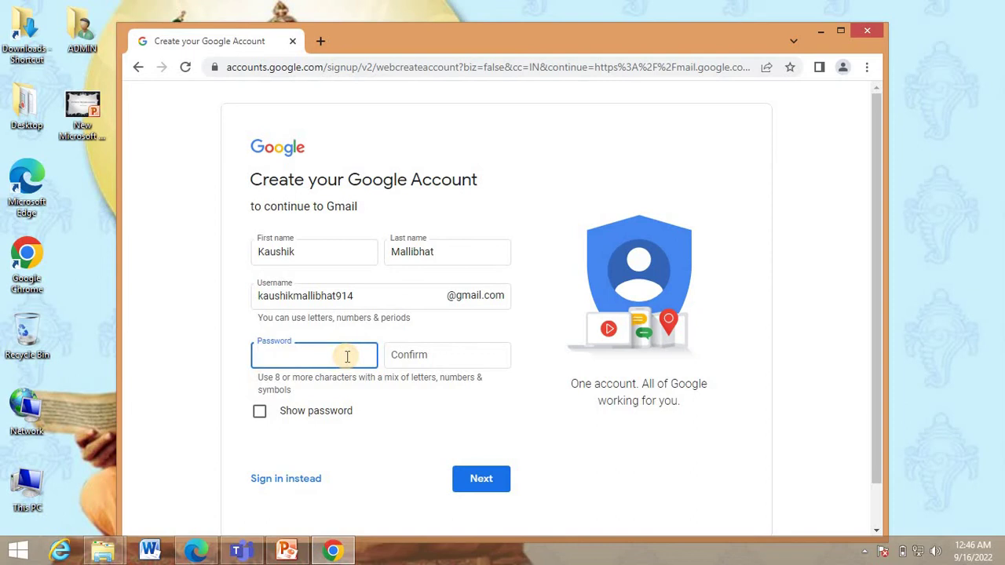
type("•••••••••••••")
key("Tab")
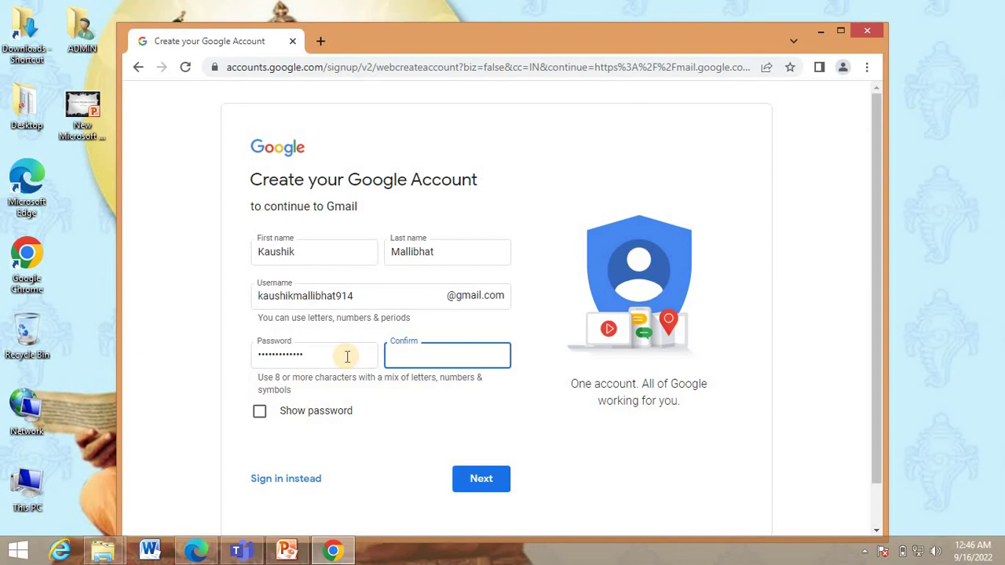
type("••••••••••••")
left_click(476, 483)
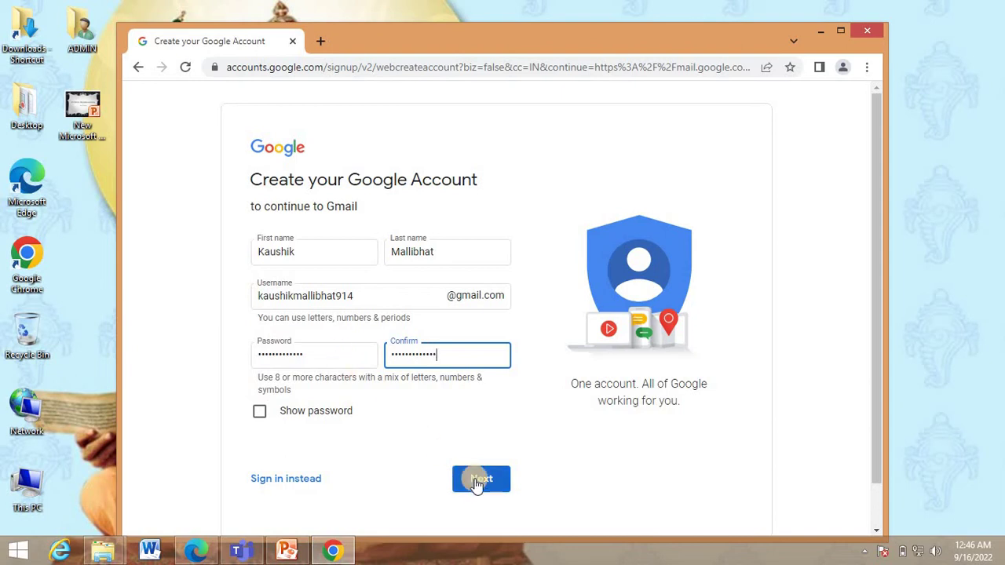
Enter birth date 01 January 2000 and gender Male, then continue.
left_click(476, 482)
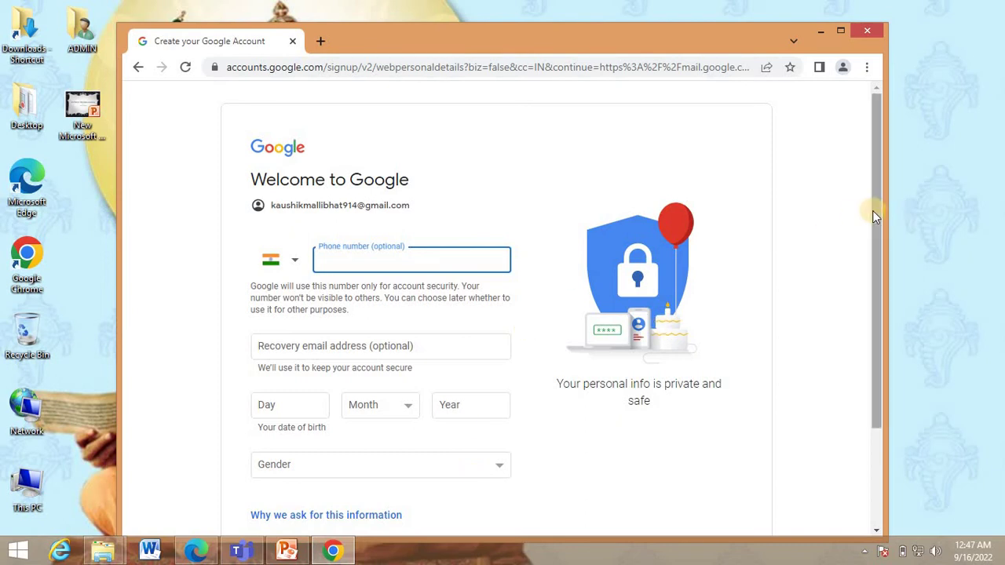
left_click_drag(872, 210, 870, 242)
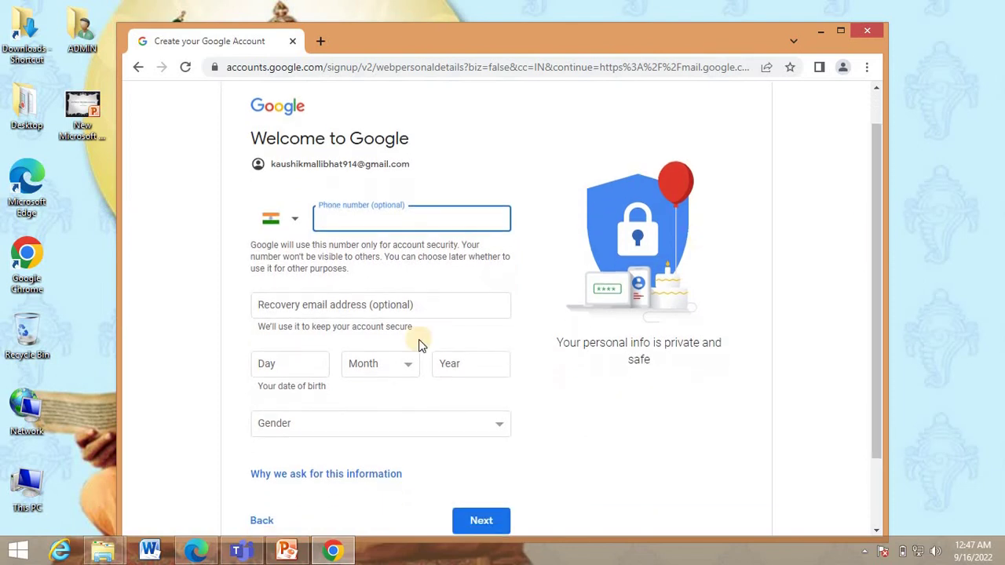
left_click(304, 364)
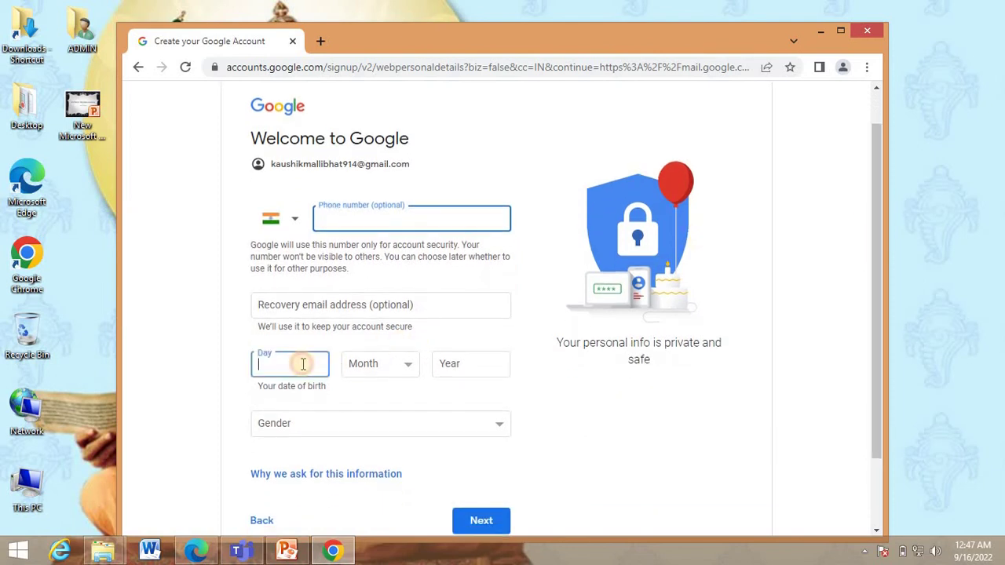
type("01")
left_click(353, 370)
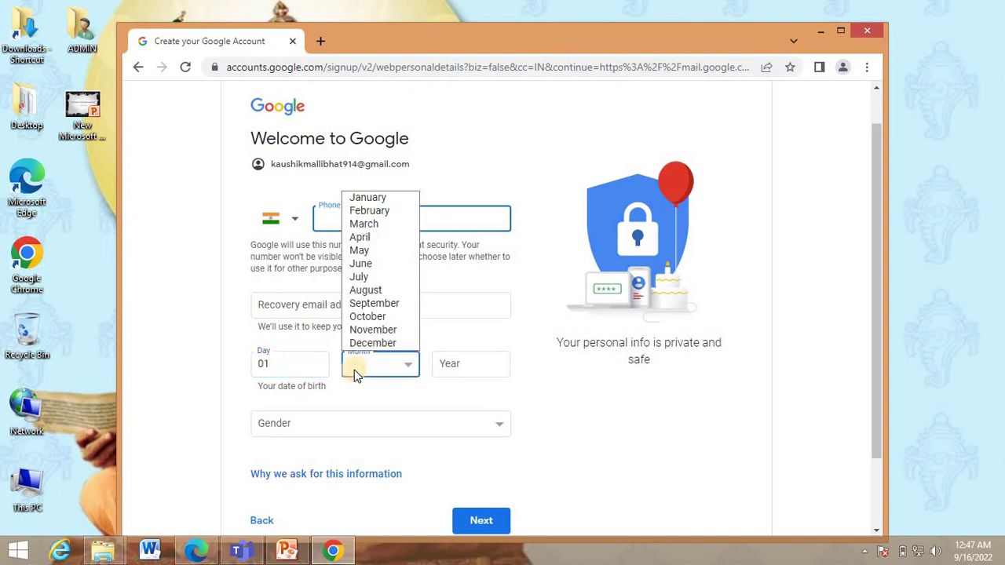
left_click(378, 197)
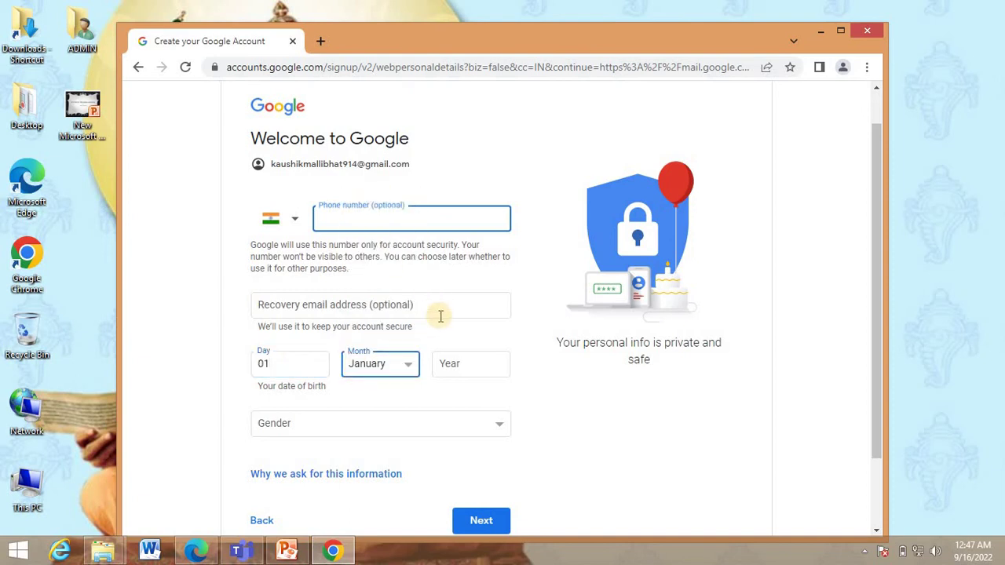
left_click(458, 363)
type("2000")
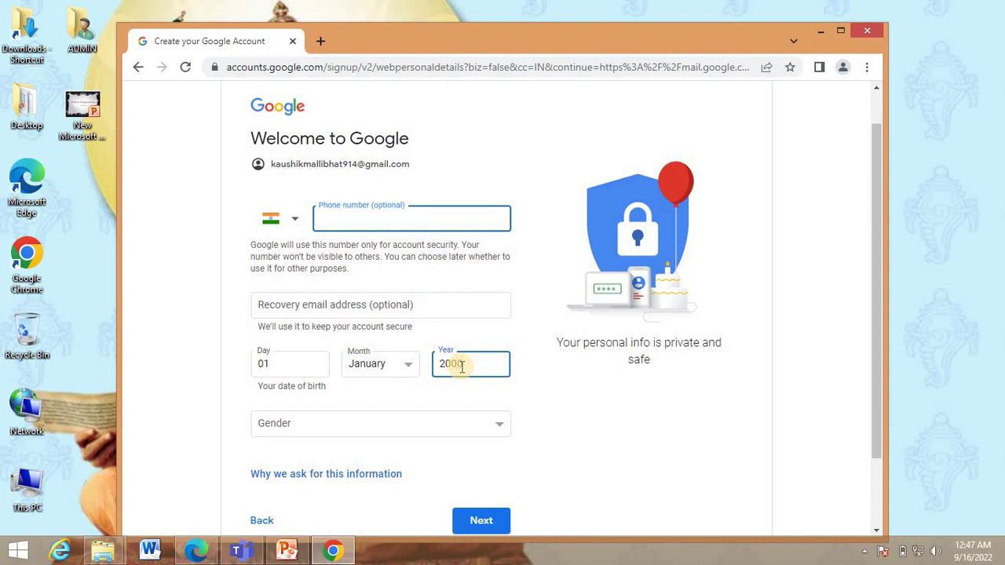
left_click(391, 422)
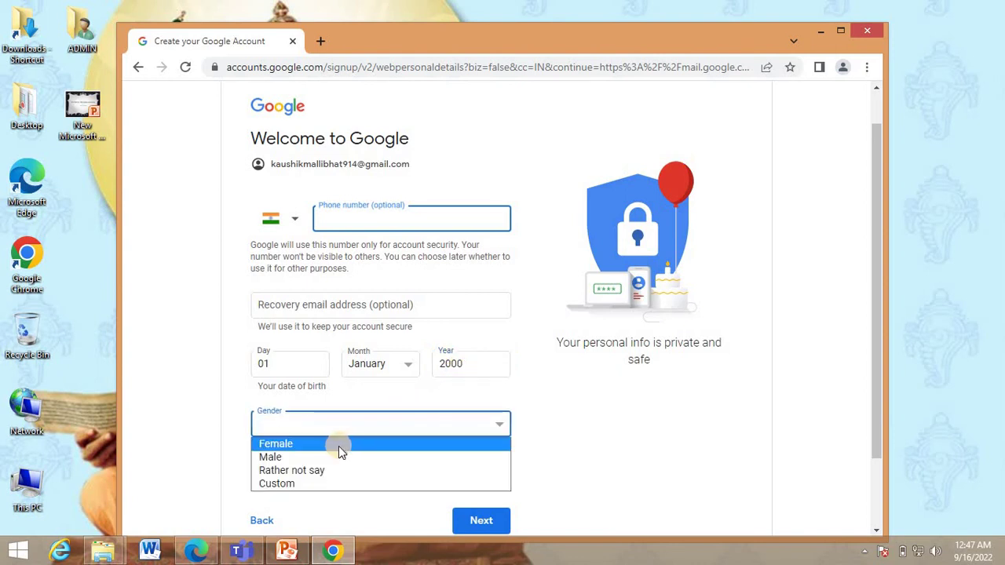
left_click(332, 459)
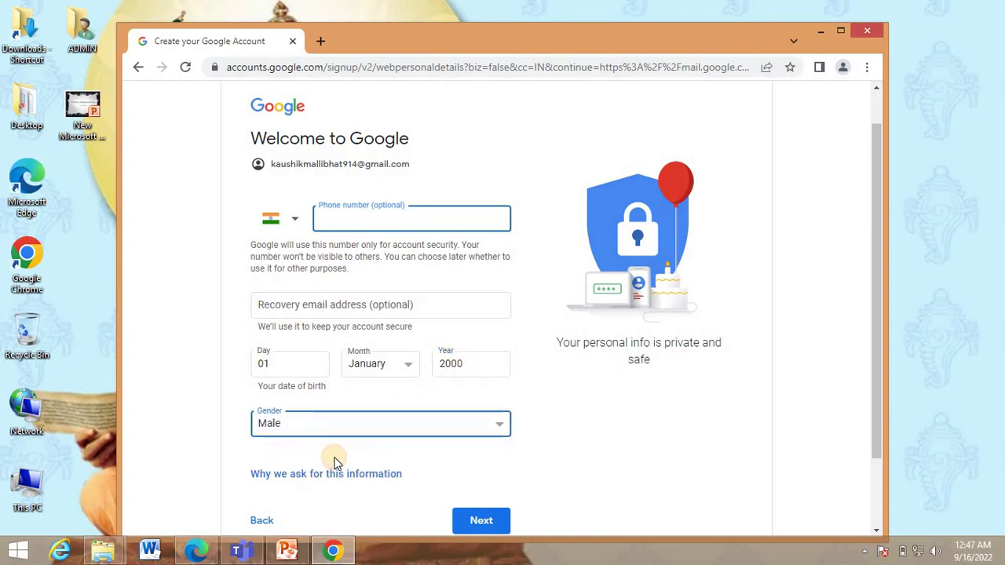
left_click(472, 518)
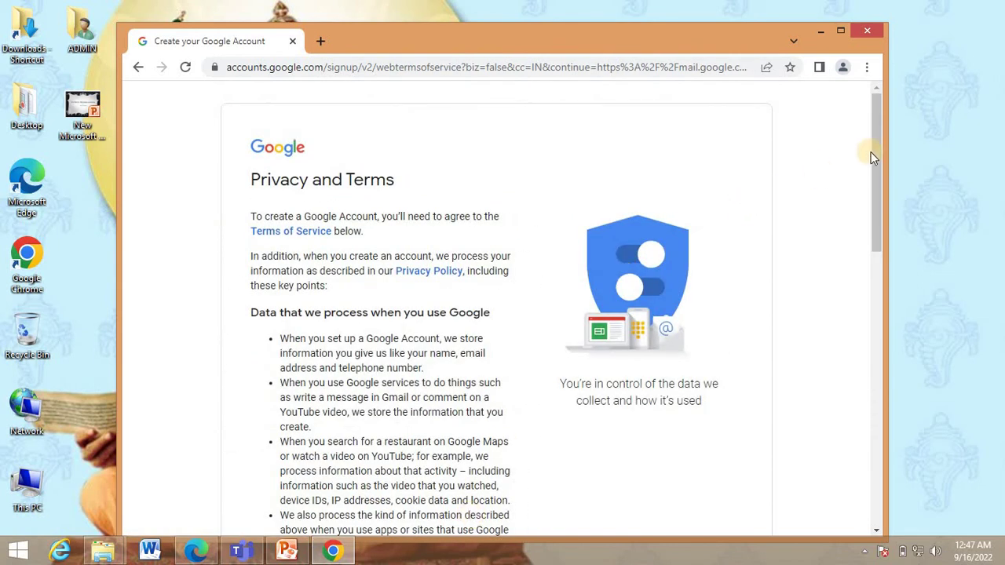
Scroll through Google's Privacy and Terms and agree to them.
left_click_drag(874, 146, 879, 403)
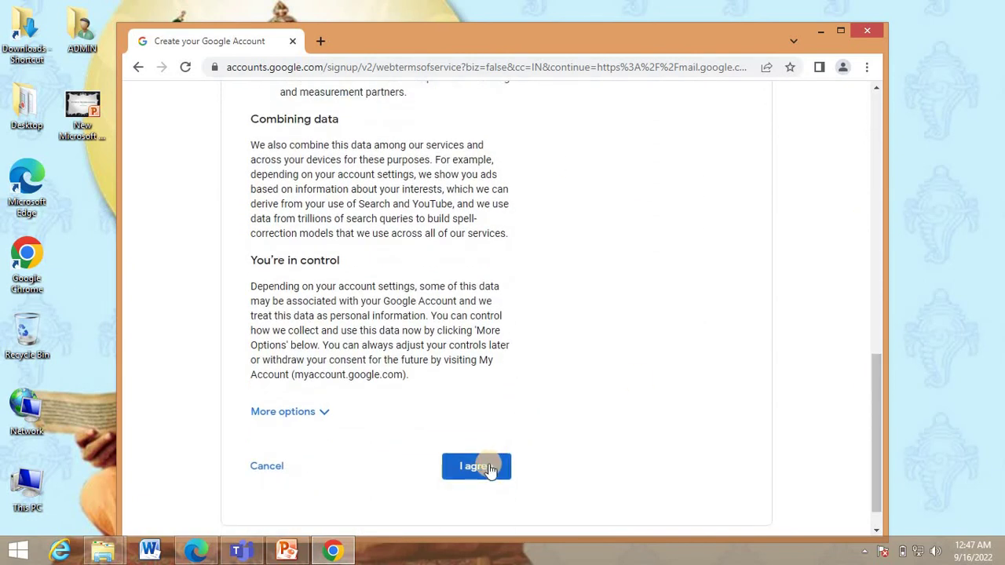
left_click(487, 467)
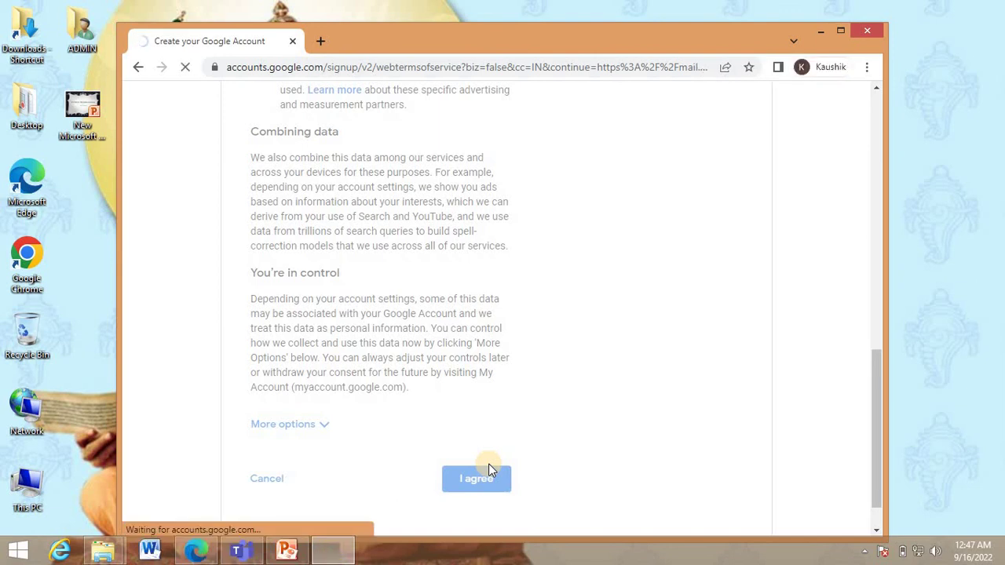
Maximise the browser window and open the account profile menu over the Gmail inbox.
left_click(843, 32)
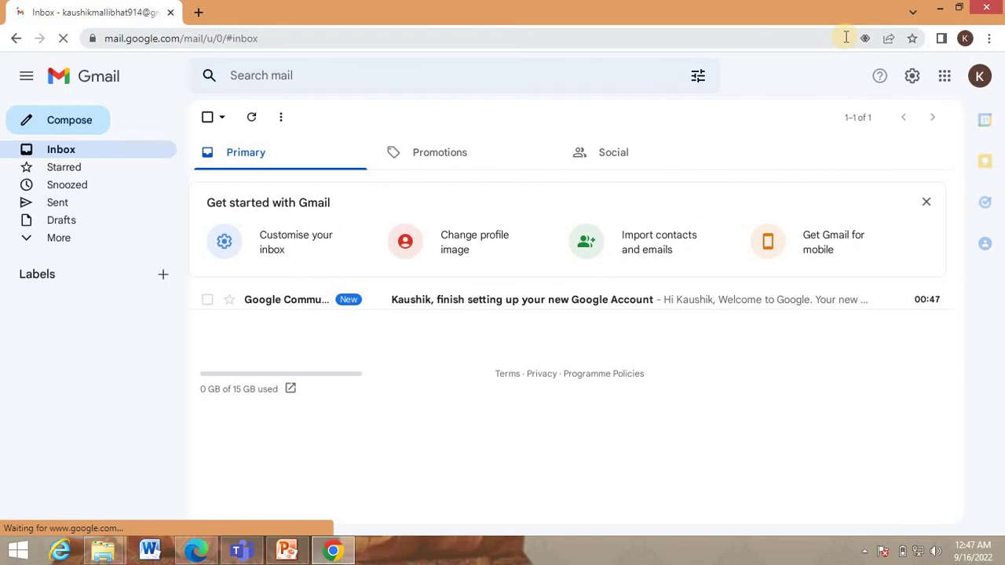
left_click(982, 85)
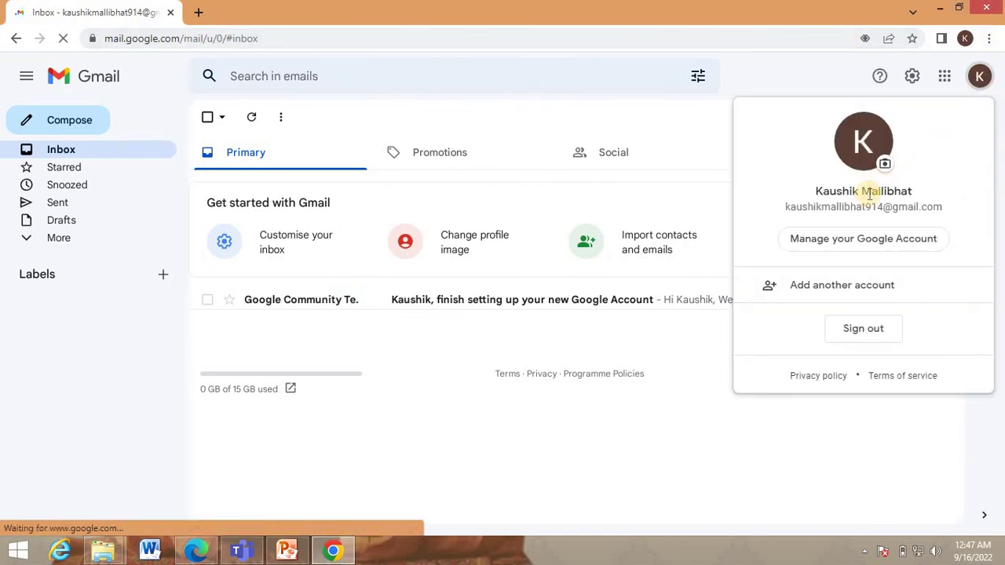